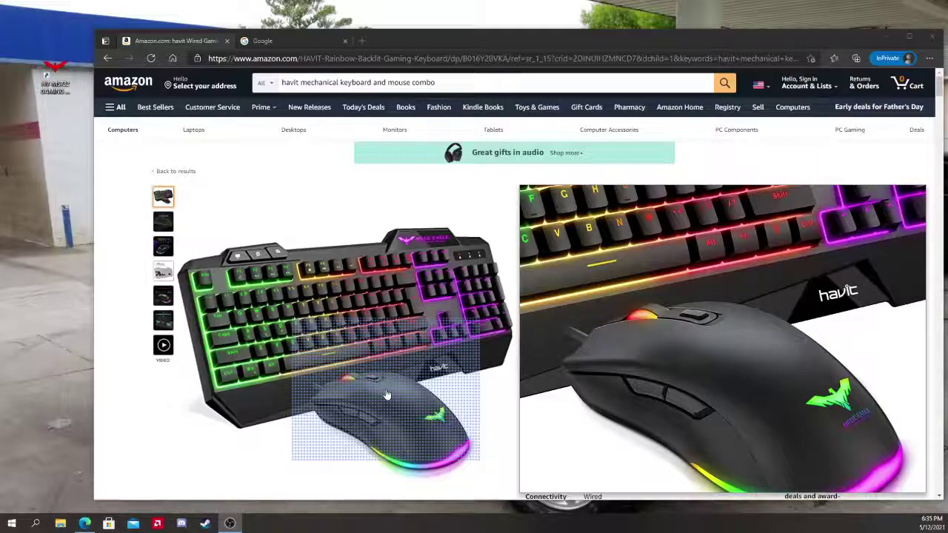
scroll(393, 394, down, 2)
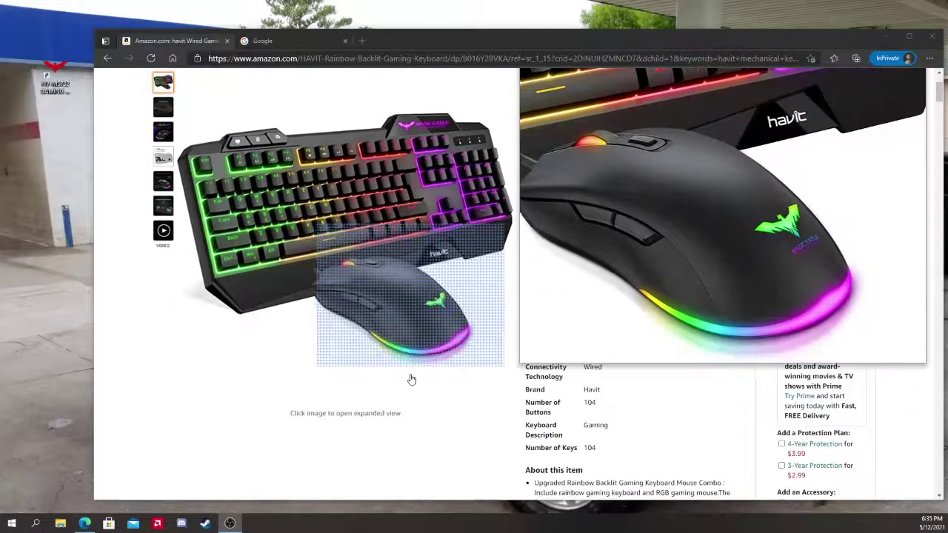
scroll(335, 281, up, 2)
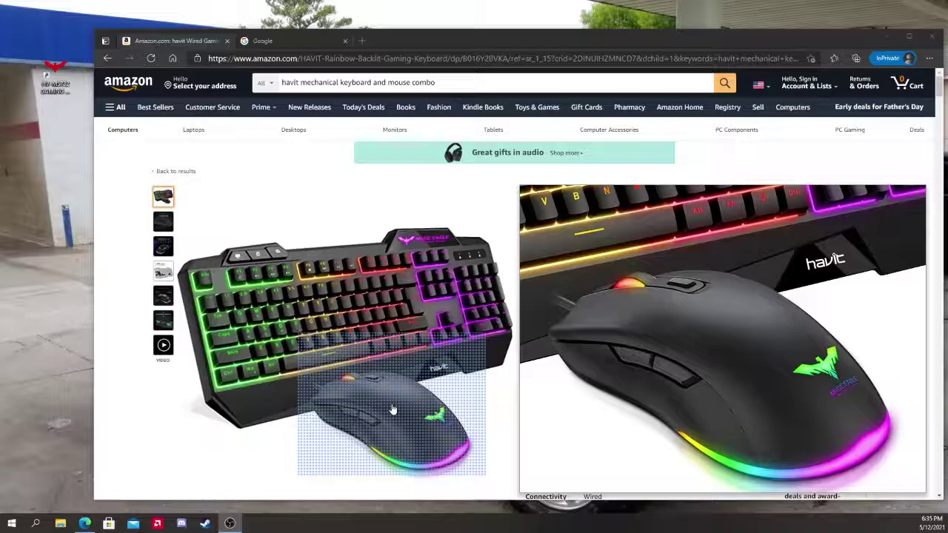
scroll(393, 410, down, 1)
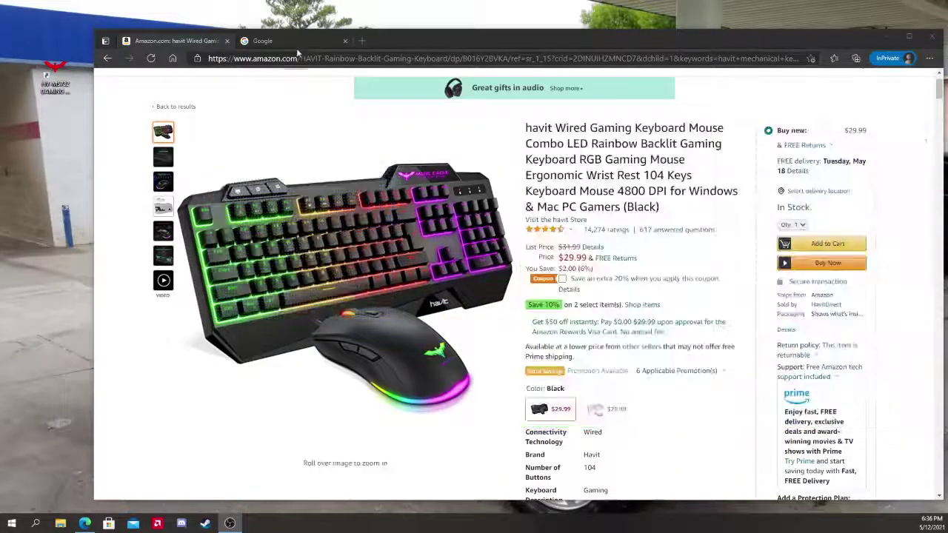
Search Google for "havit" and open the HAVIT Official Store website from the results
click(297, 42)
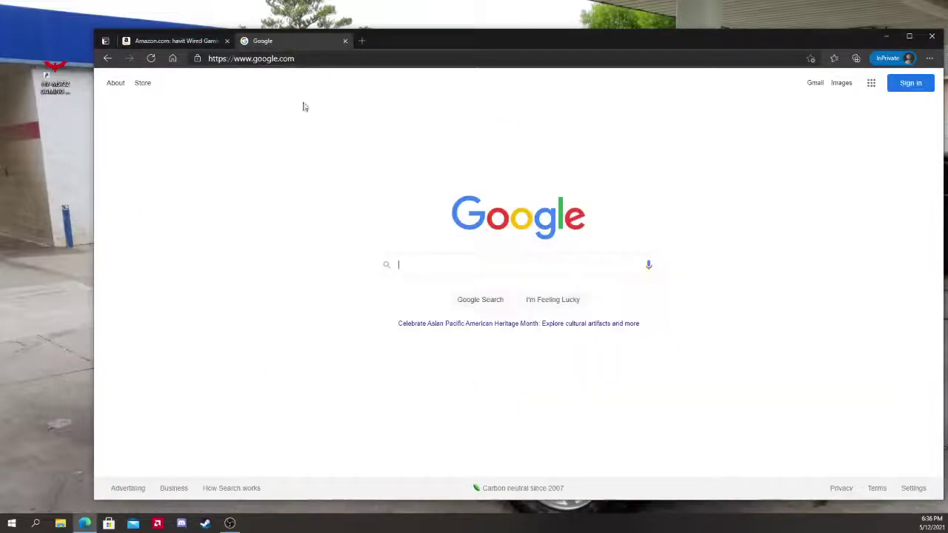
click(459, 263)
text(havit)
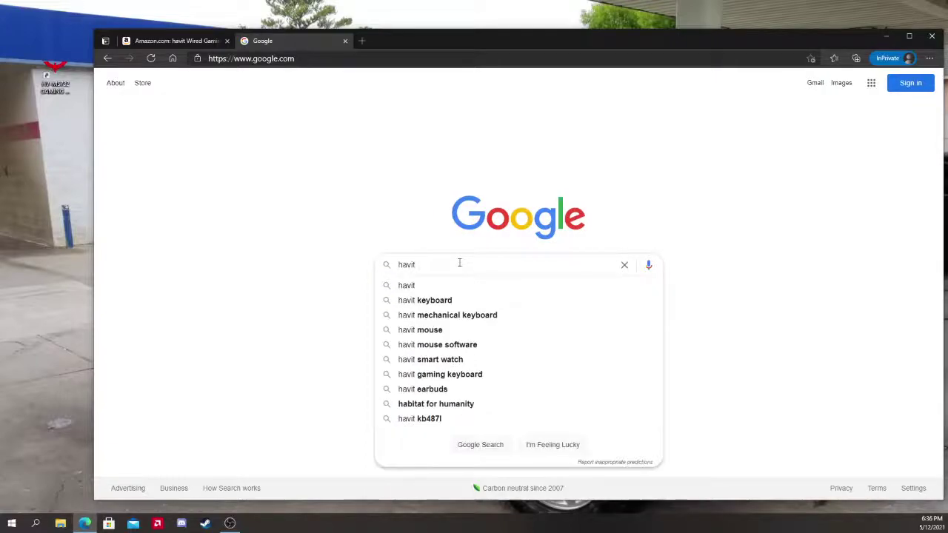
key(Return)
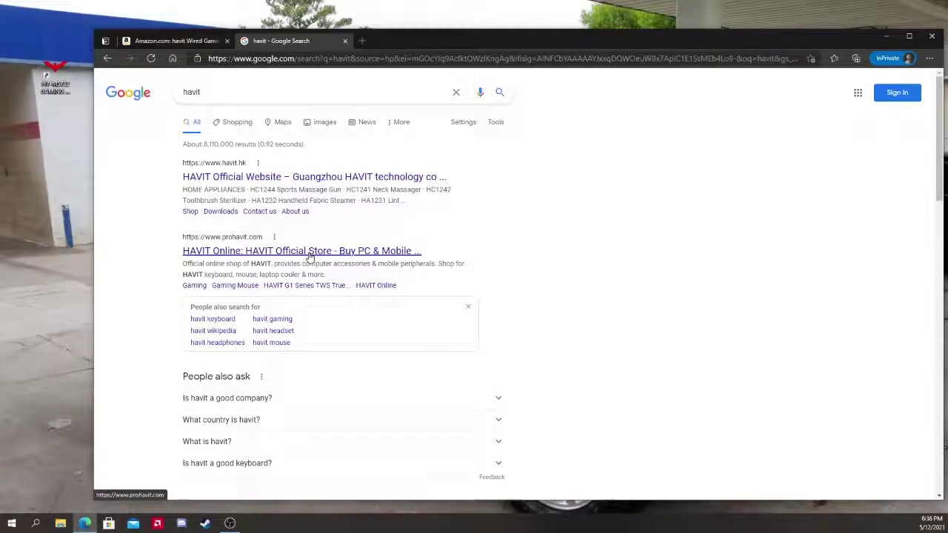
click(310, 252)
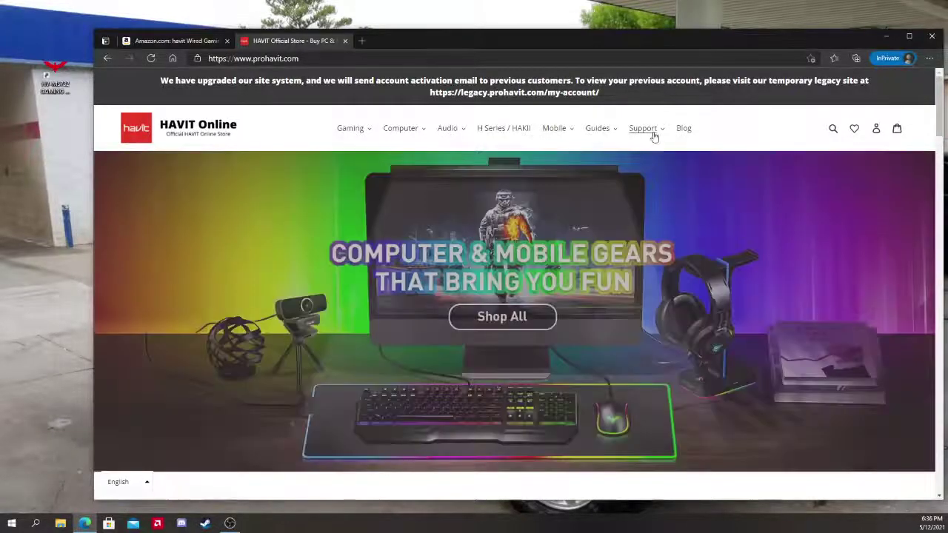
Go to the store's support downloads page and open the Download Center for drivers
mouse_move(654, 137)
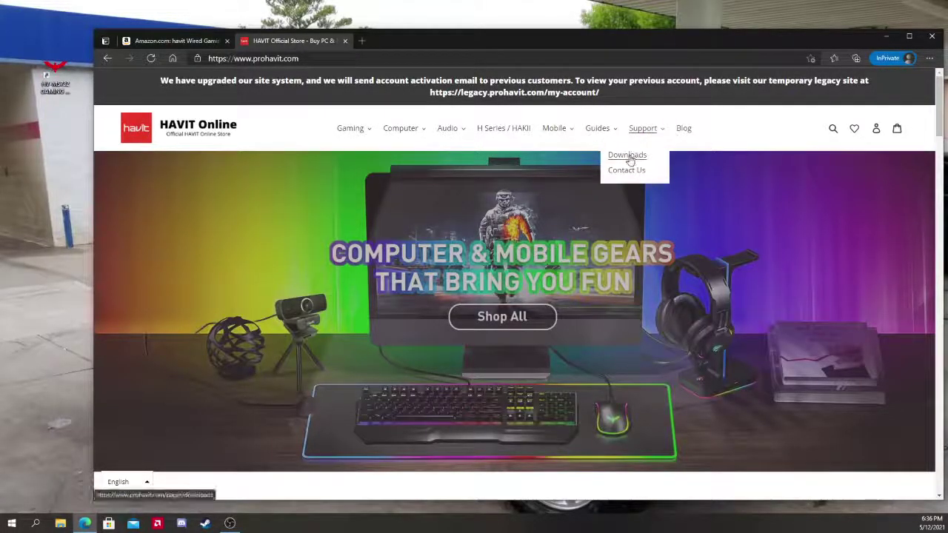
click(628, 157)
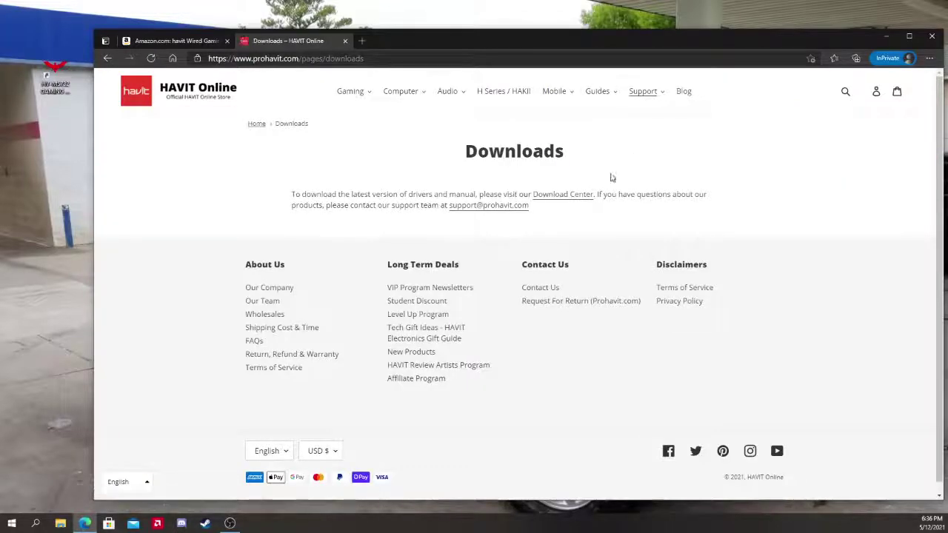
click(579, 201)
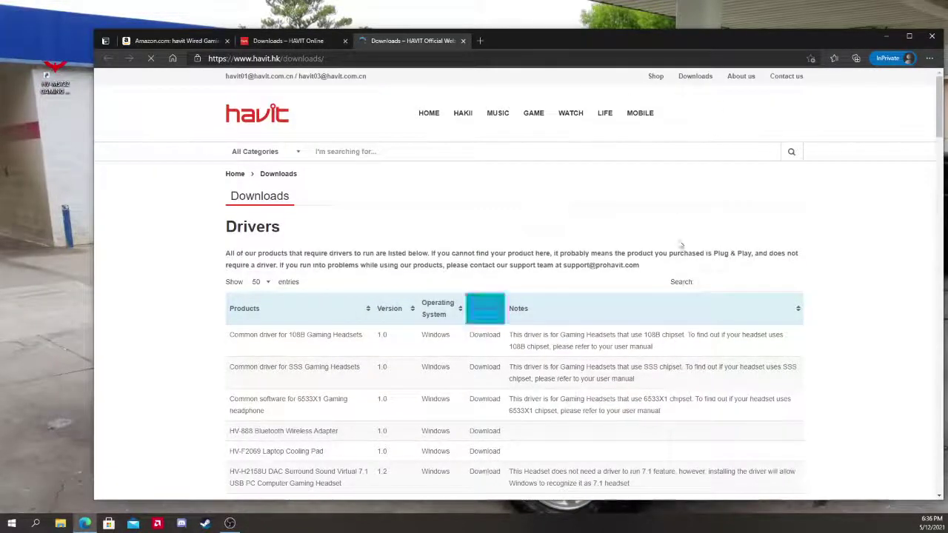
Look through the Drivers table for the entry matching the keyboard and mouse combo
scroll(544, 320, down, 3)
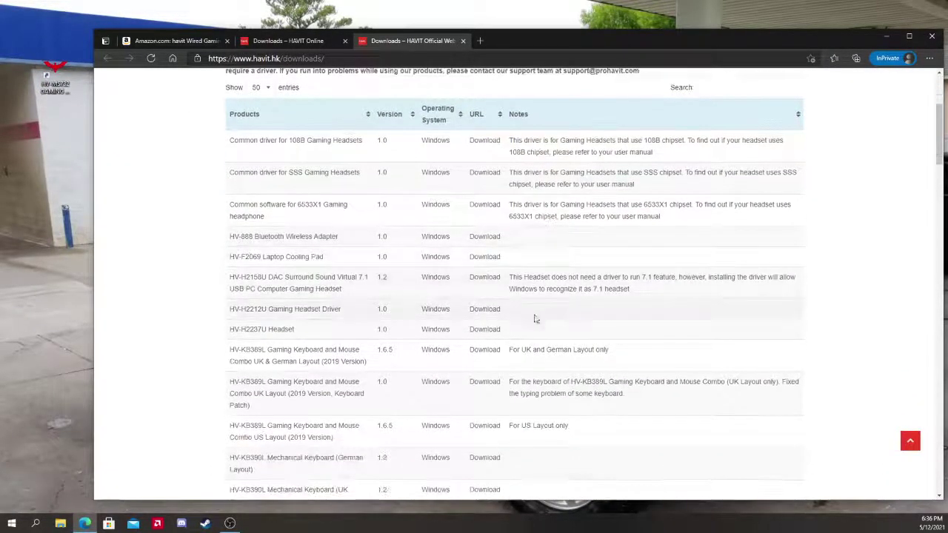
scroll(544, 320, down, 1)
scroll(566, 317, up, 2)
scroll(568, 315, down, 2)
scroll(568, 316, down, 10)
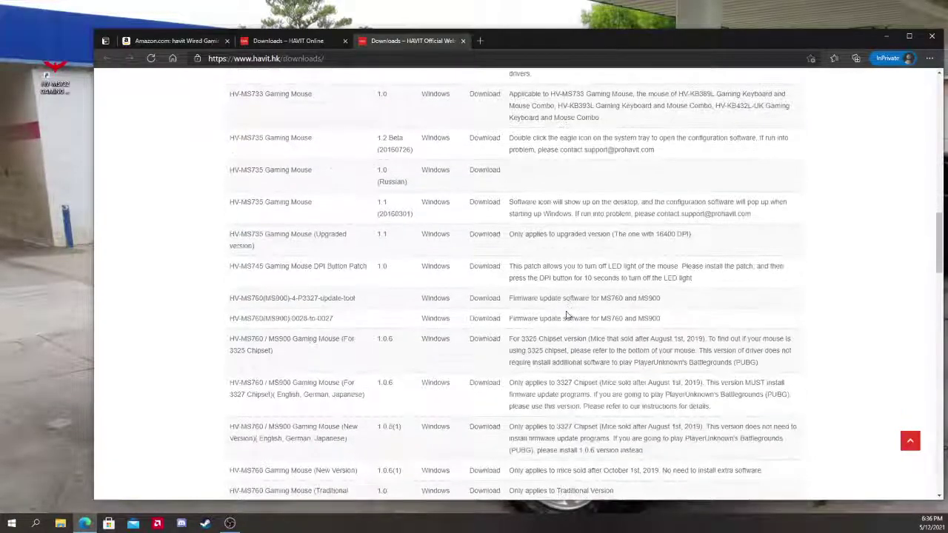
scroll(567, 315, down, 2)
scroll(568, 316, up, 15)
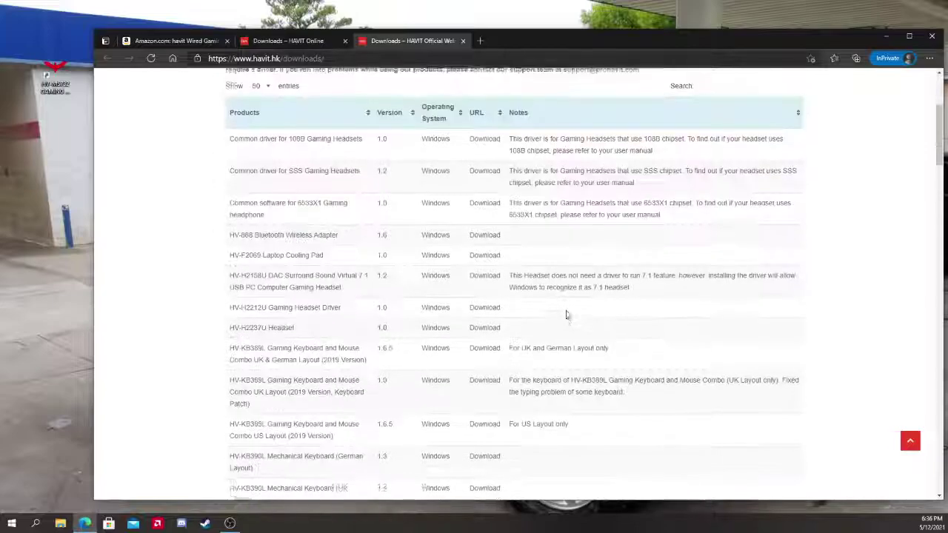
scroll(566, 316, up, 3)
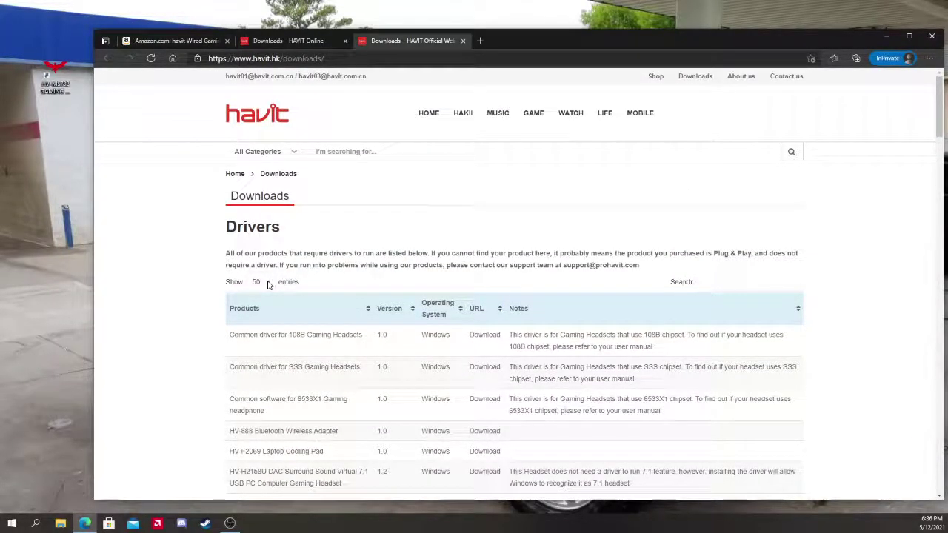
Show 100 entries in the Drivers table and highlight the MS732 Gaming Mouse (2020 version) name and its compatibility note
click(263, 282)
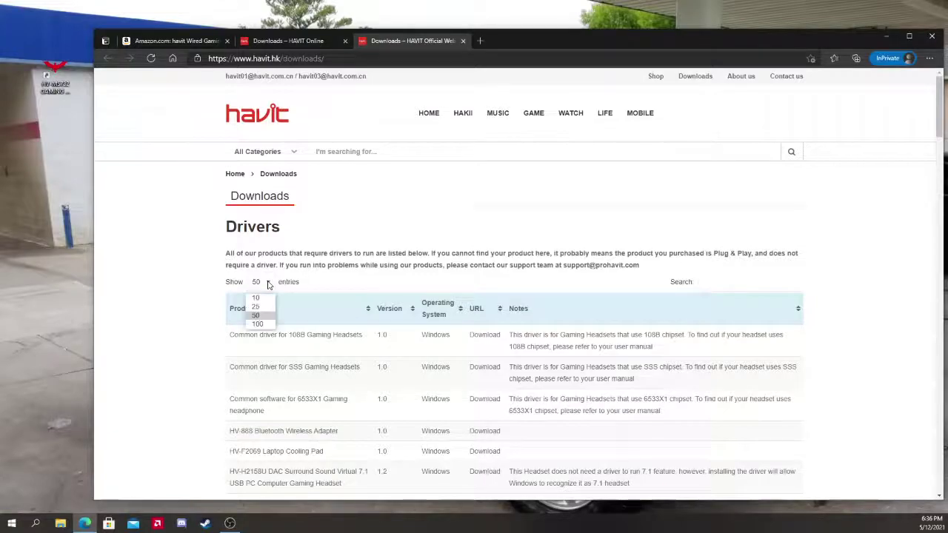
click(259, 325)
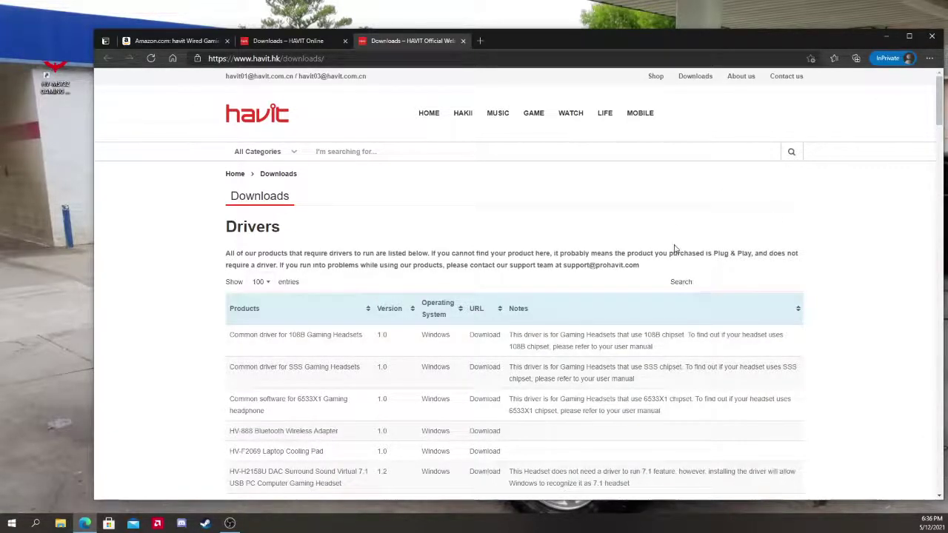
scroll(675, 249, down, 15)
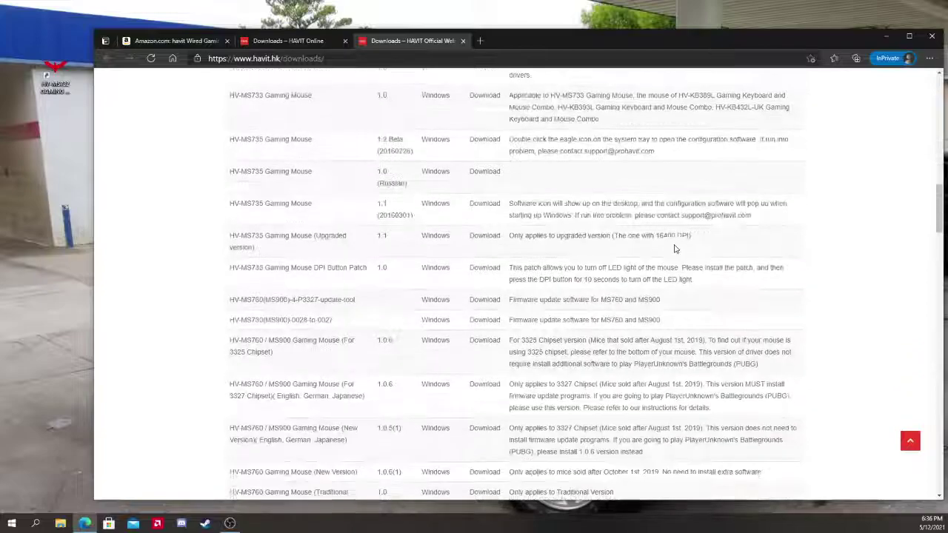
scroll(674, 249, down, 15)
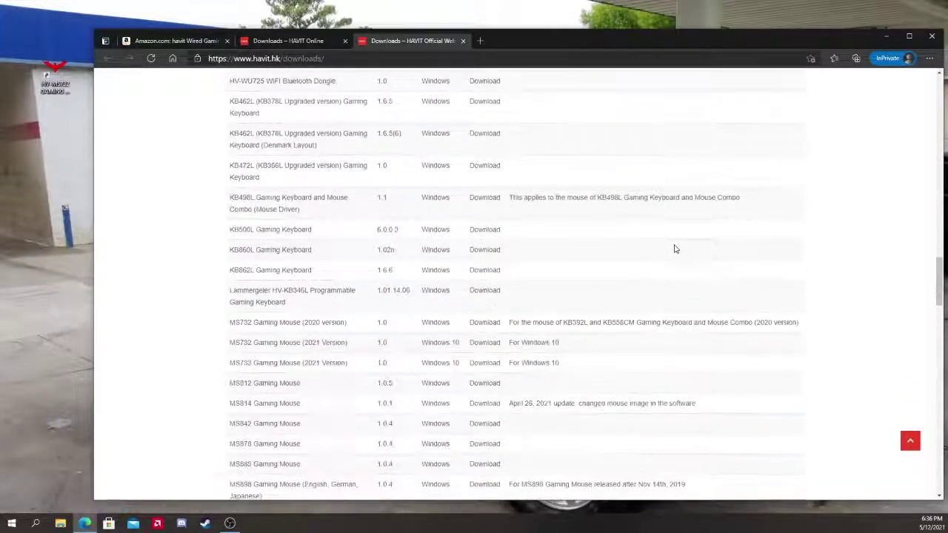
scroll(675, 248, down, 1)
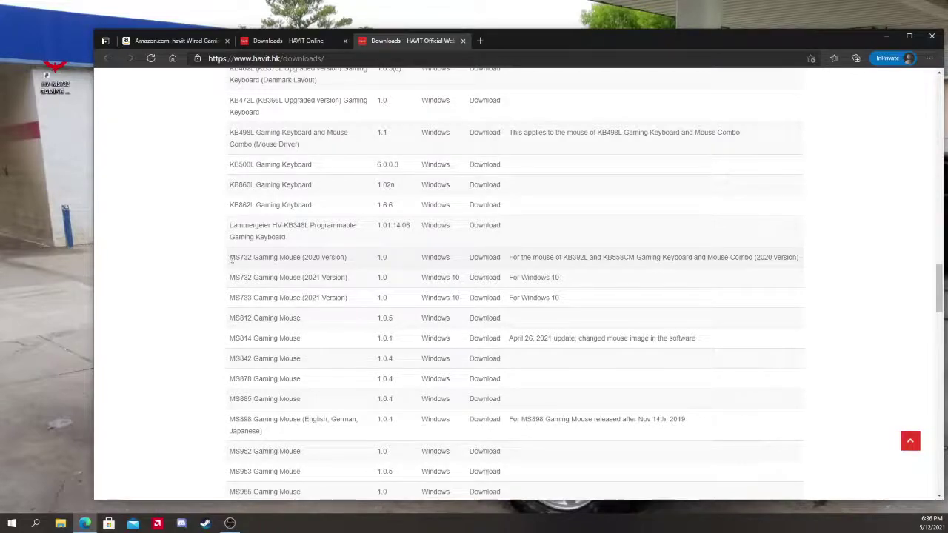
drag(232, 258, 349, 270)
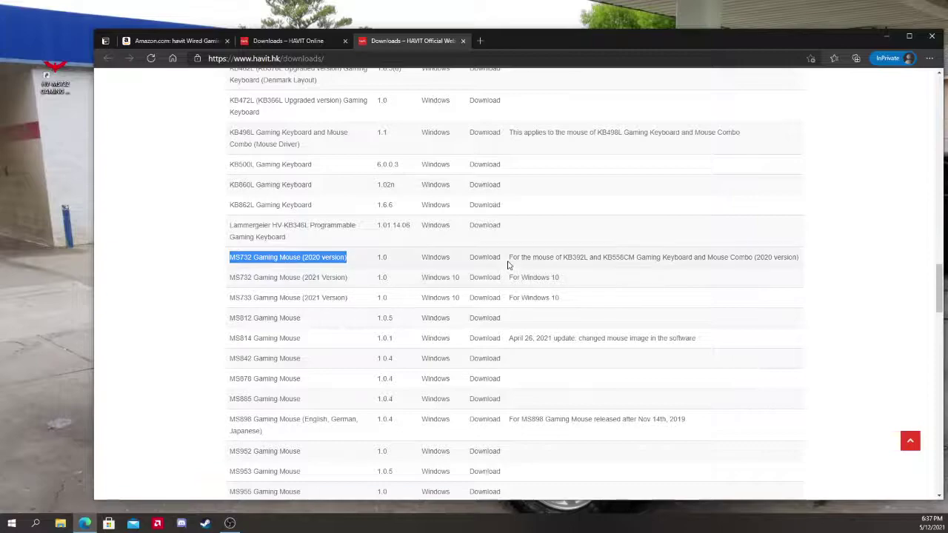
drag(511, 259, 698, 264)
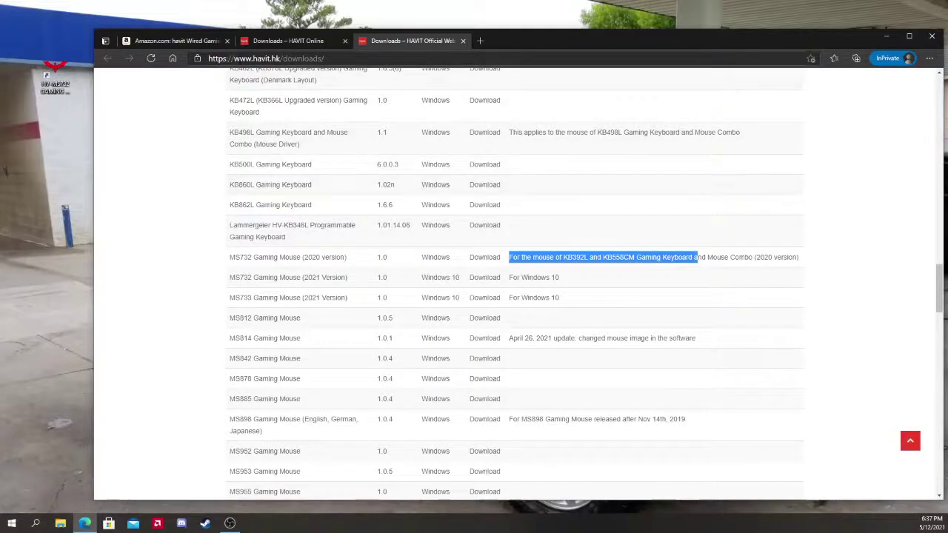
Check the item model number in the Amazon listing's technical details and return to the HAVIT driver downloads page
click(175, 41)
scroll(357, 350, down, 5)
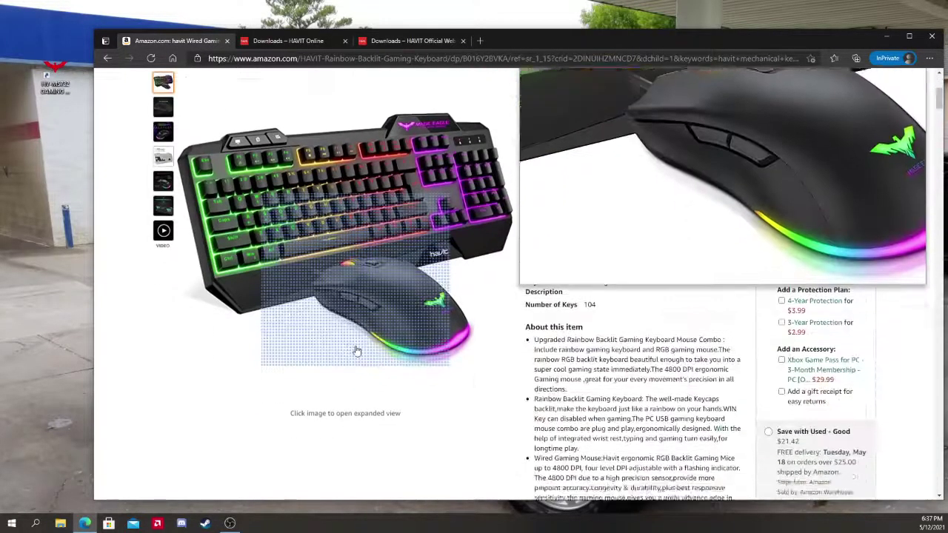
scroll(357, 351, down, 15)
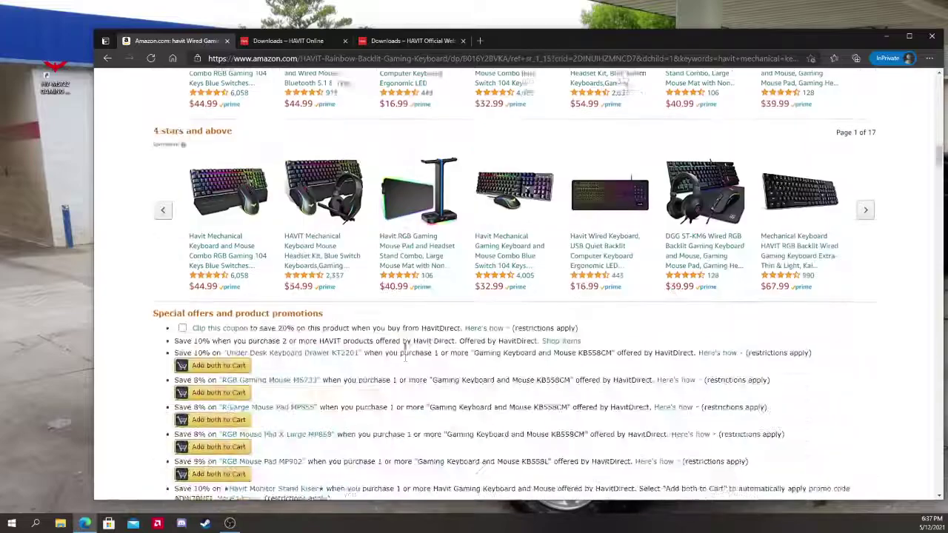
scroll(405, 346, down, 15)
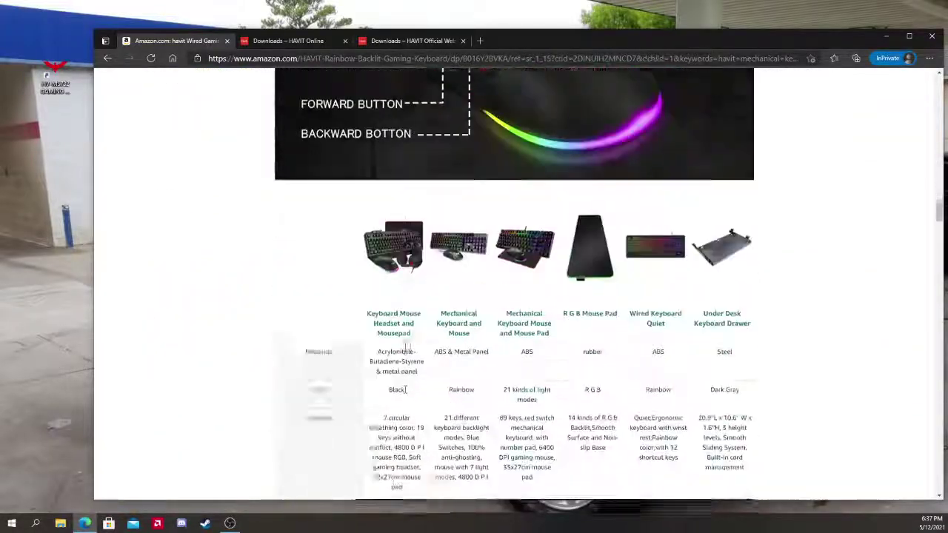
scroll(405, 340, down, 15)
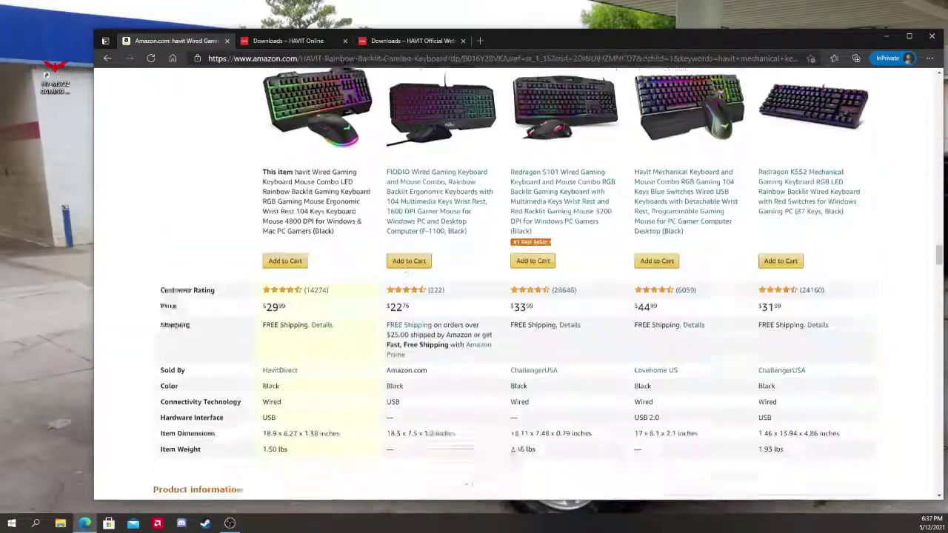
scroll(406, 333, down, 1)
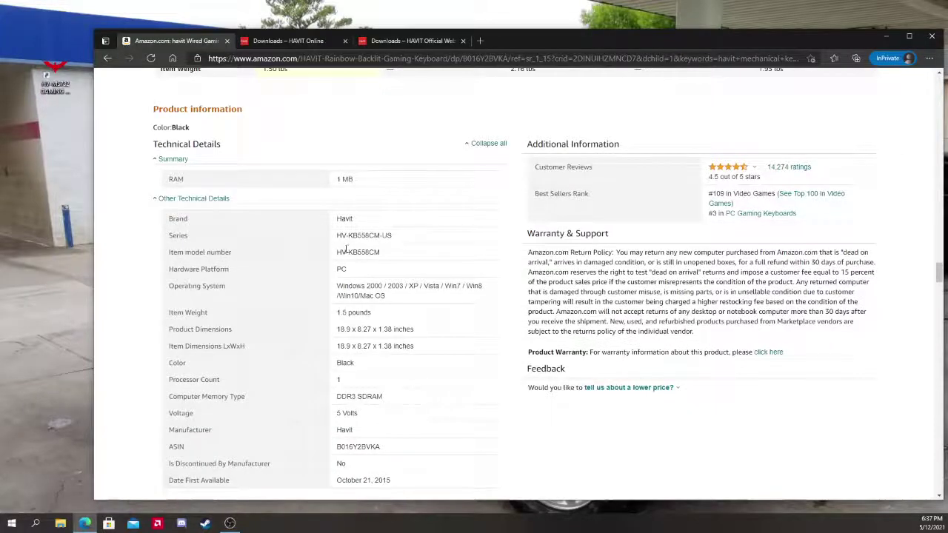
drag(336, 252, 390, 258)
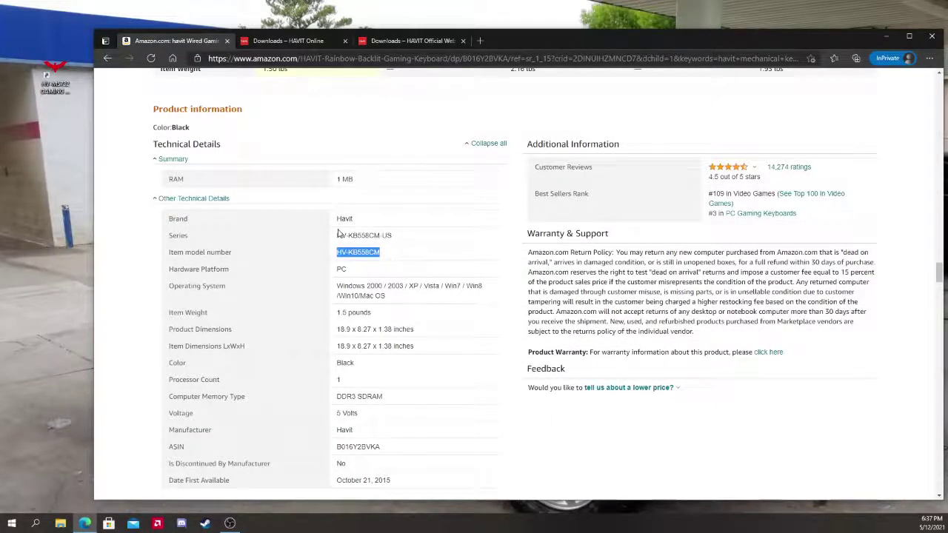
click(402, 43)
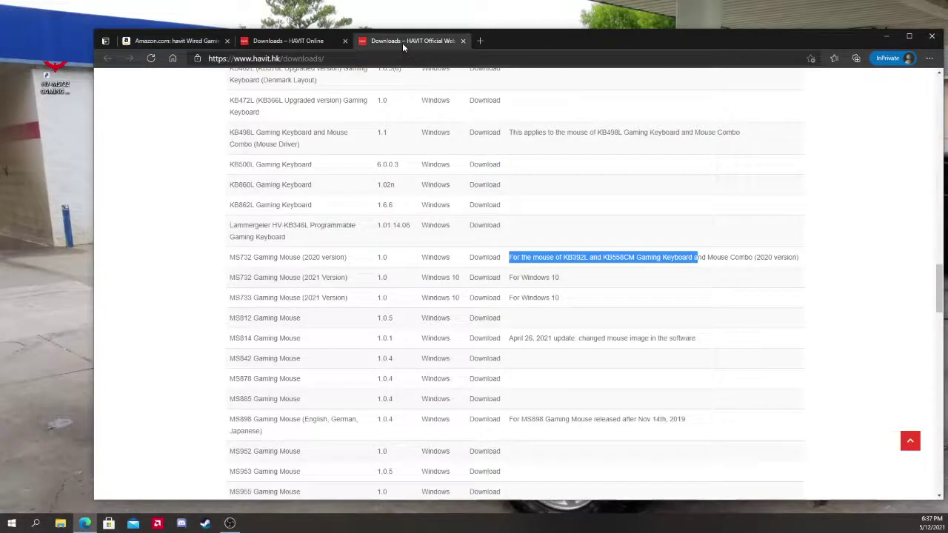
Launch the HV-MS732 gaming mouse software from the desktop and open its lighting settings
double_click(59, 76)
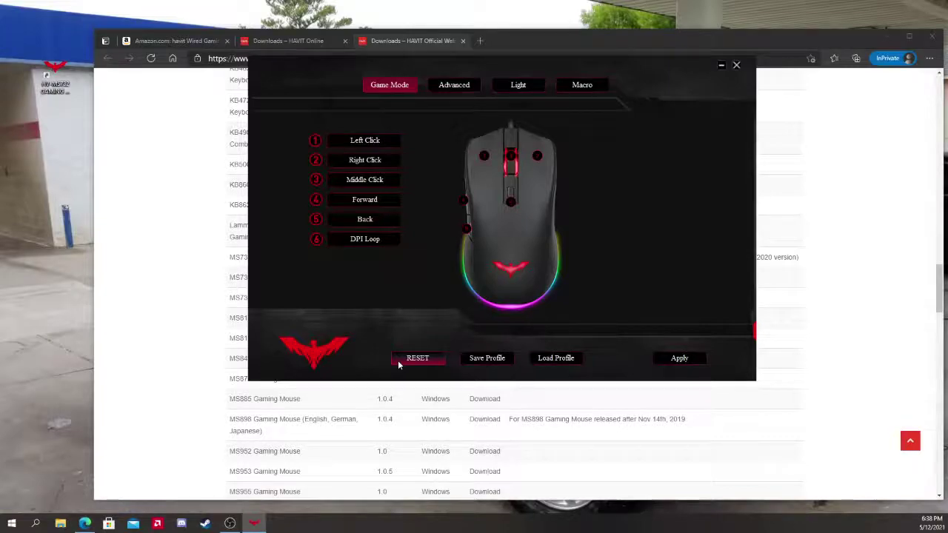
click(533, 90)
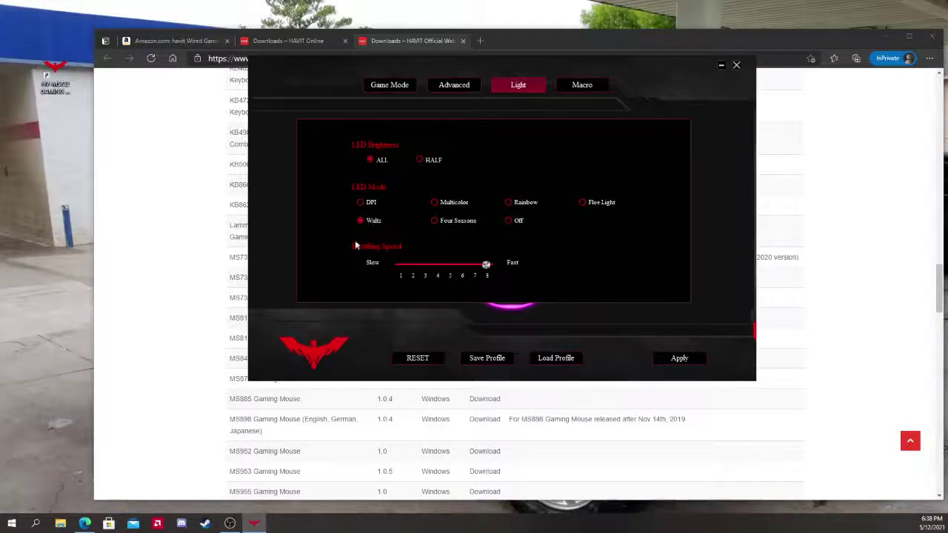
Try the Multicolor and Rainbow LED modes, and apply the Waltz mode to the mouse
click(434, 204)
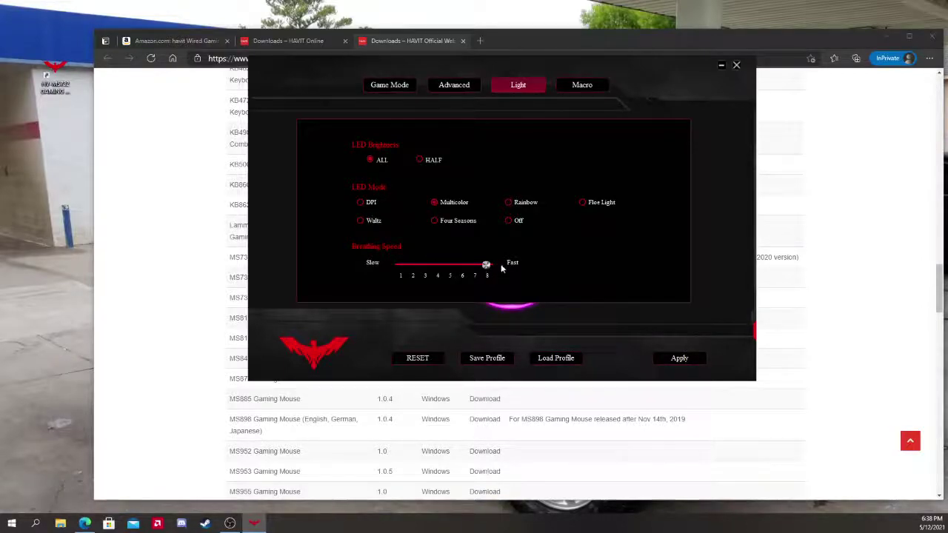
click(513, 203)
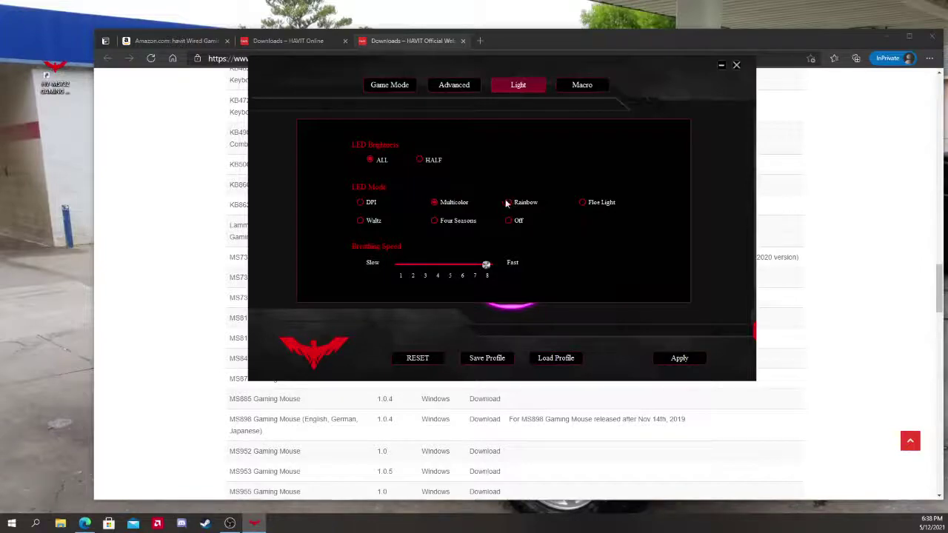
click(669, 358)
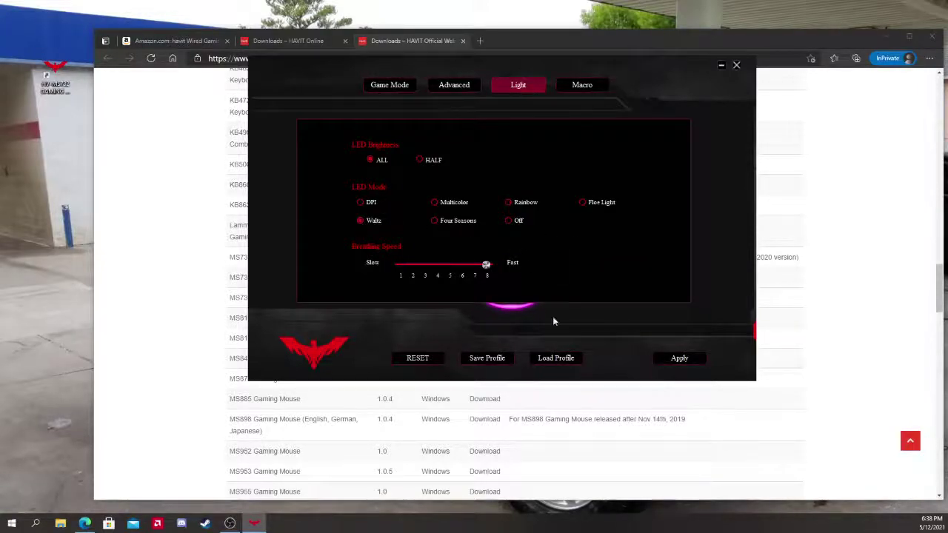
click(655, 362)
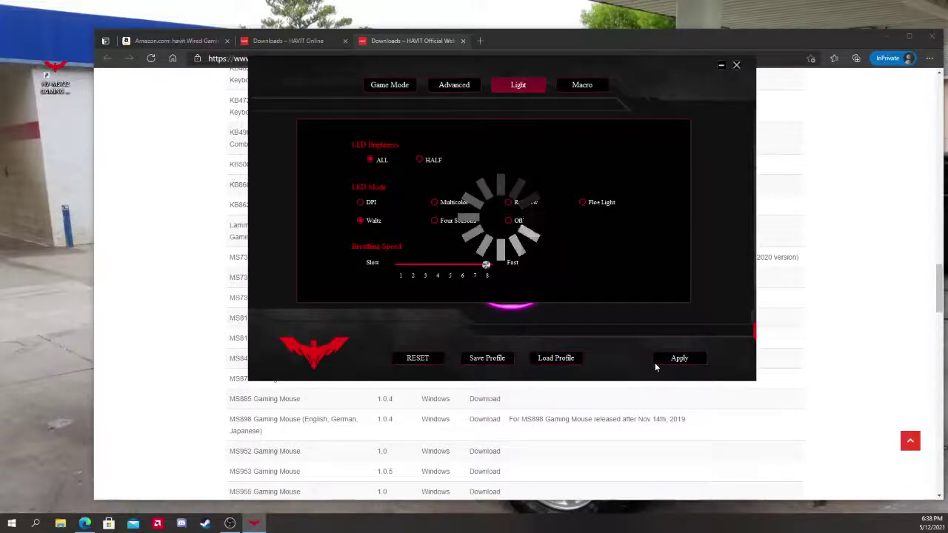